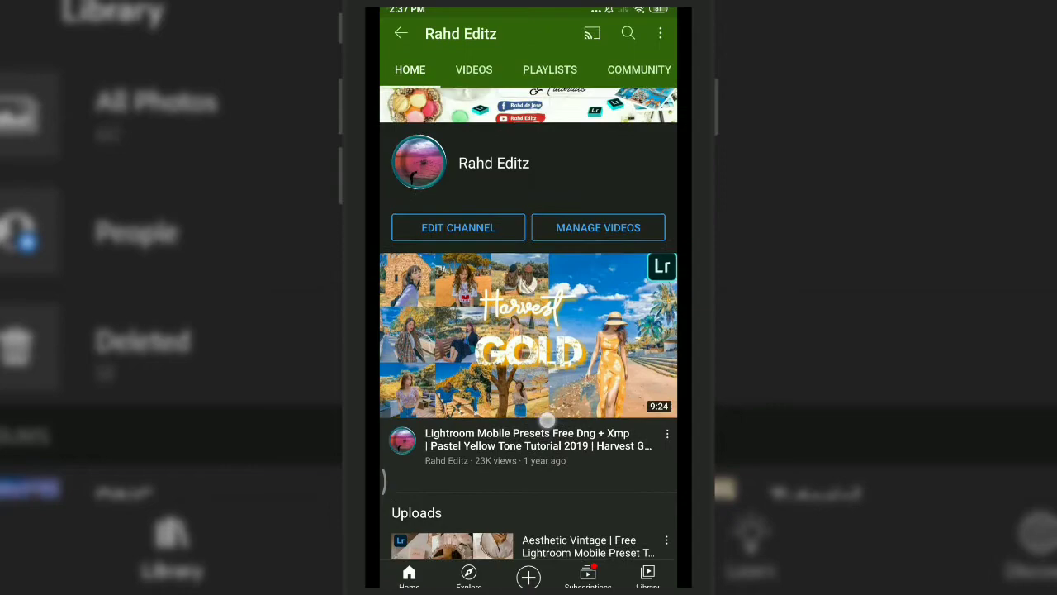
# Step: Search the Google Play Store for 'lightroom' to find Adobe Lightroom
pyautogui.scroll(-10, 548, 421)
pyautogui.scroll(-3, 496, 349)
pyautogui.scroll(-10, 496, 349)
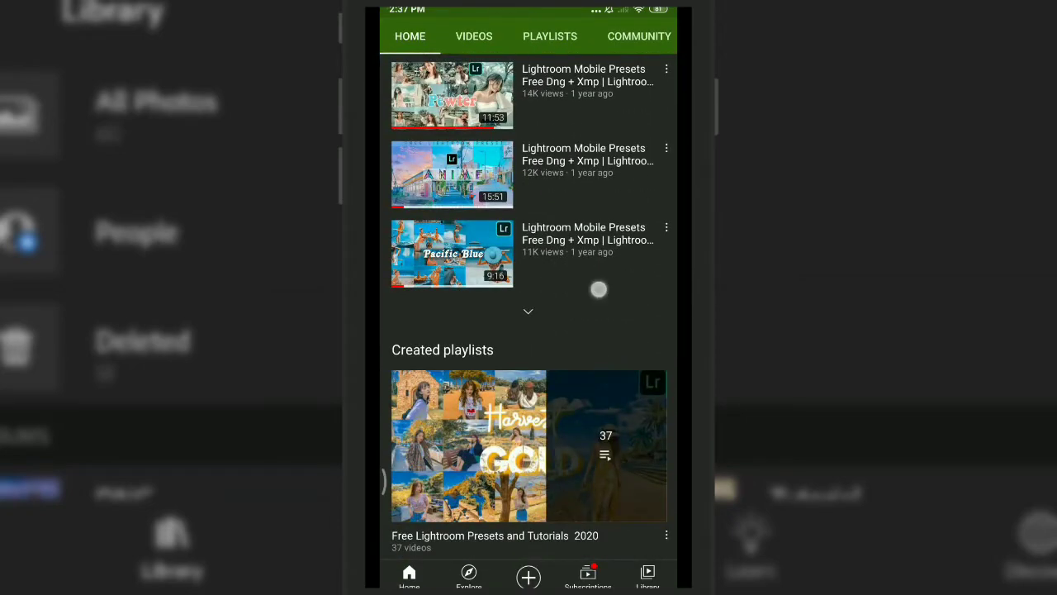
pyautogui.scroll(5, 599, 289)
pyautogui.scroll(5, 598, 289)
pyautogui.scroll(5, 599, 289)
pyautogui.scroll(3, 598, 289)
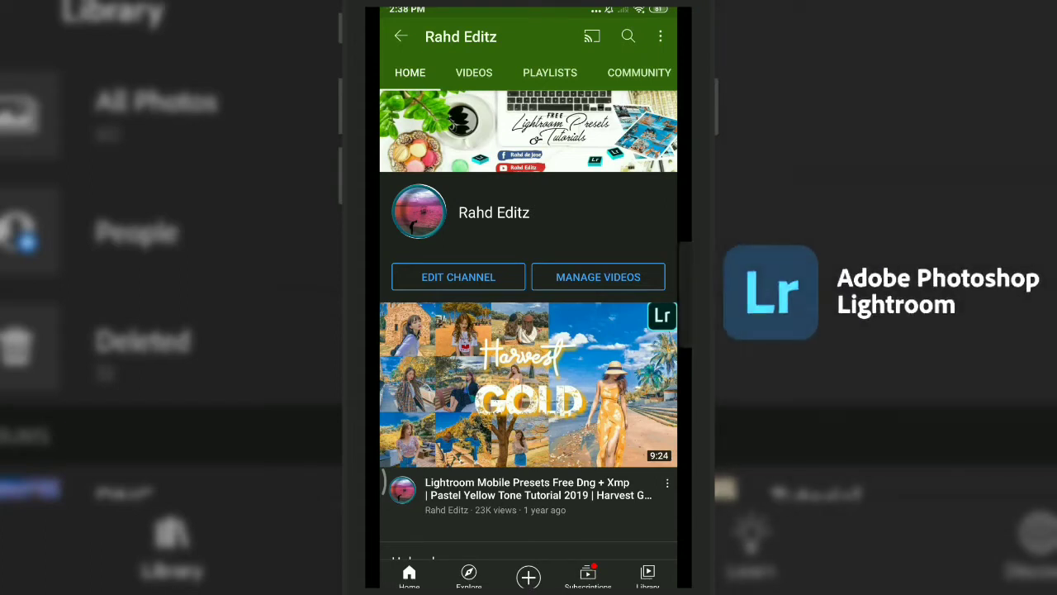
pyautogui.scroll(-3, 652, 430)
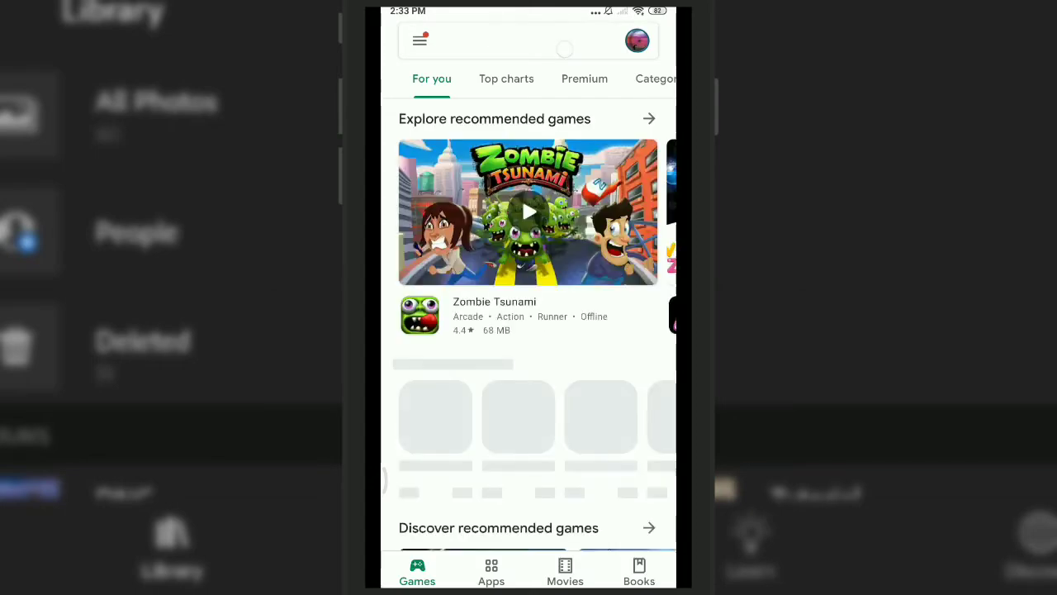
pyautogui.write('li')
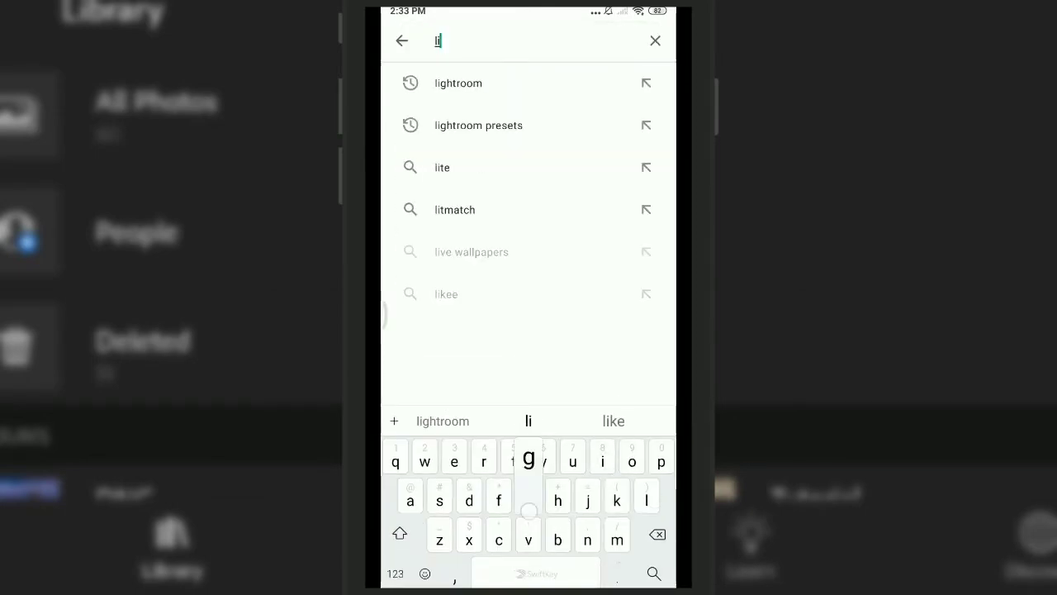
pyautogui.write('ght')
pyautogui.click(458, 82)
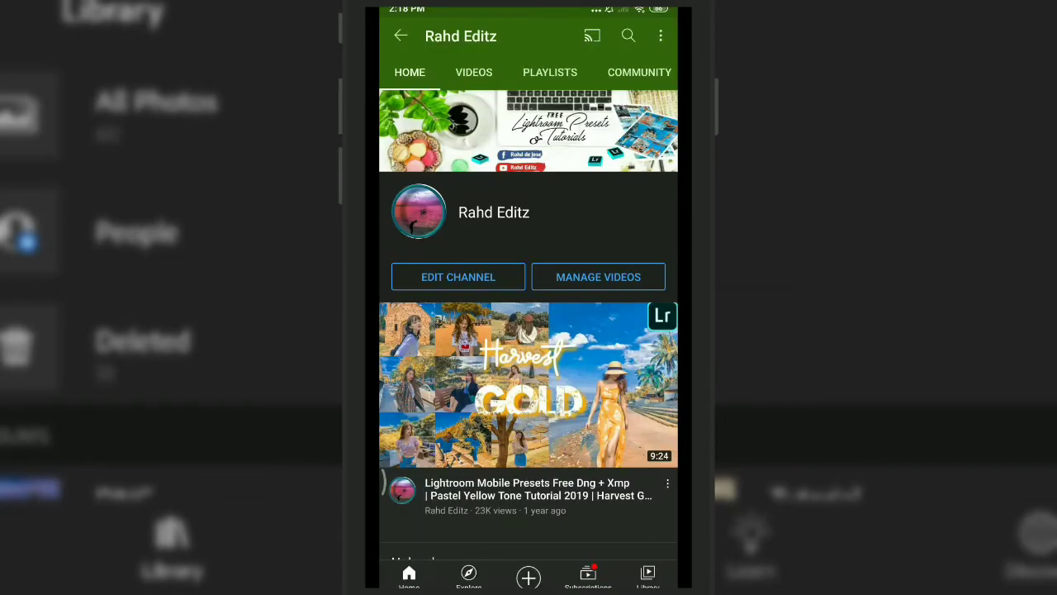
# Step: Open the Harvest Gold preset tutorial video from the YouTube channel page
pyautogui.click(556, 493)
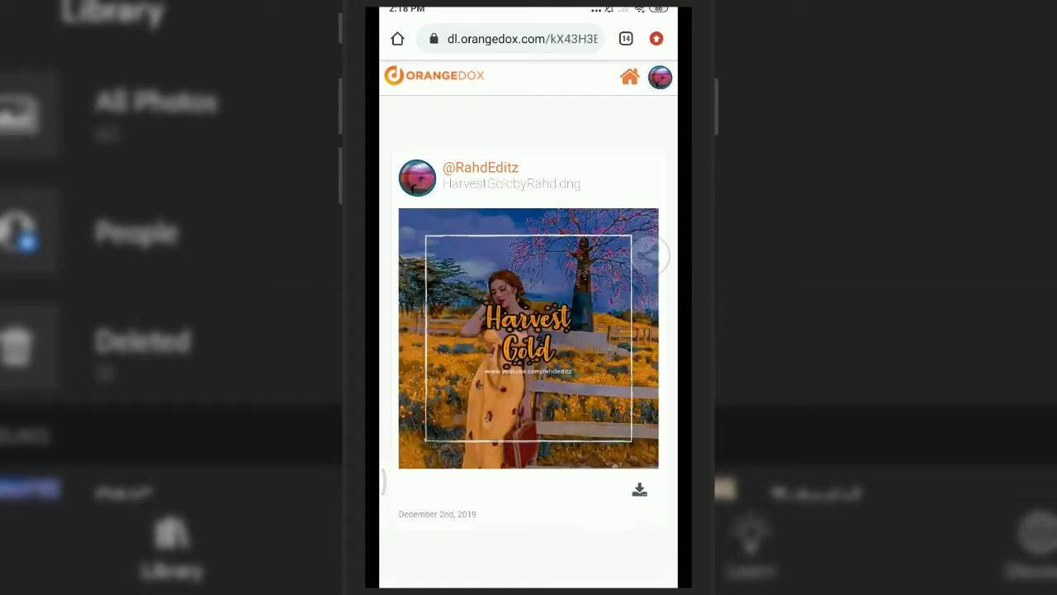
# Step: Download the 1.39 MB HarvestGoldbyRahd DNG file from Orangedox
pyautogui.click(639, 490)
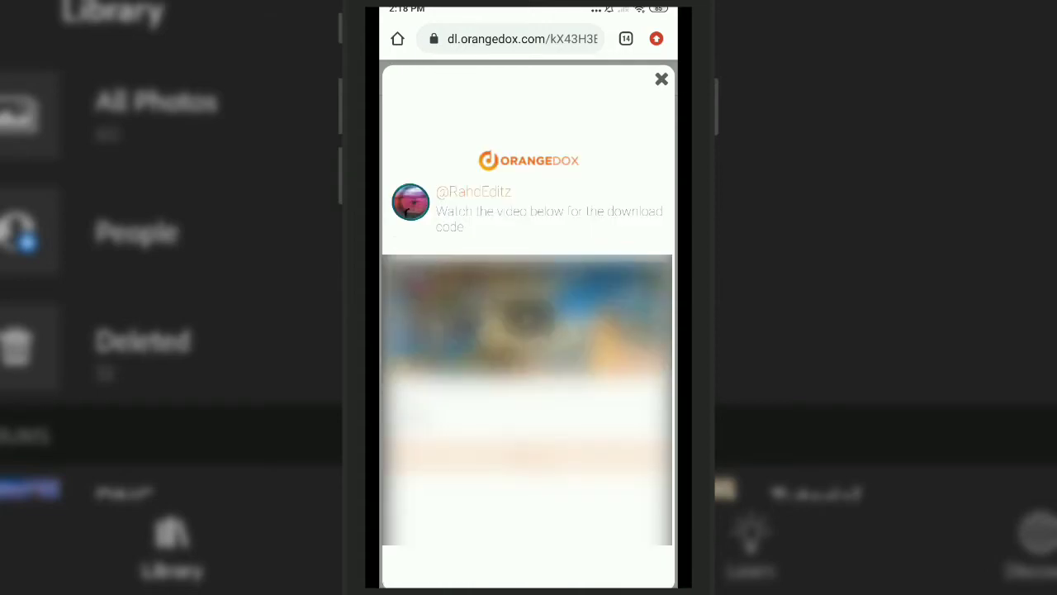
pyautogui.click(528, 455)
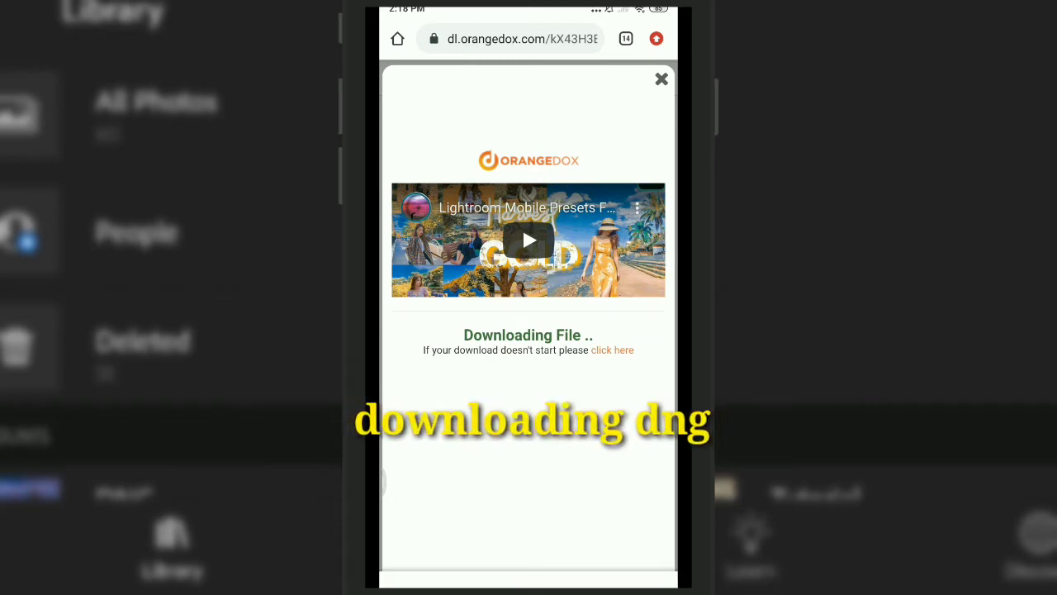
pyautogui.click(622, 563)
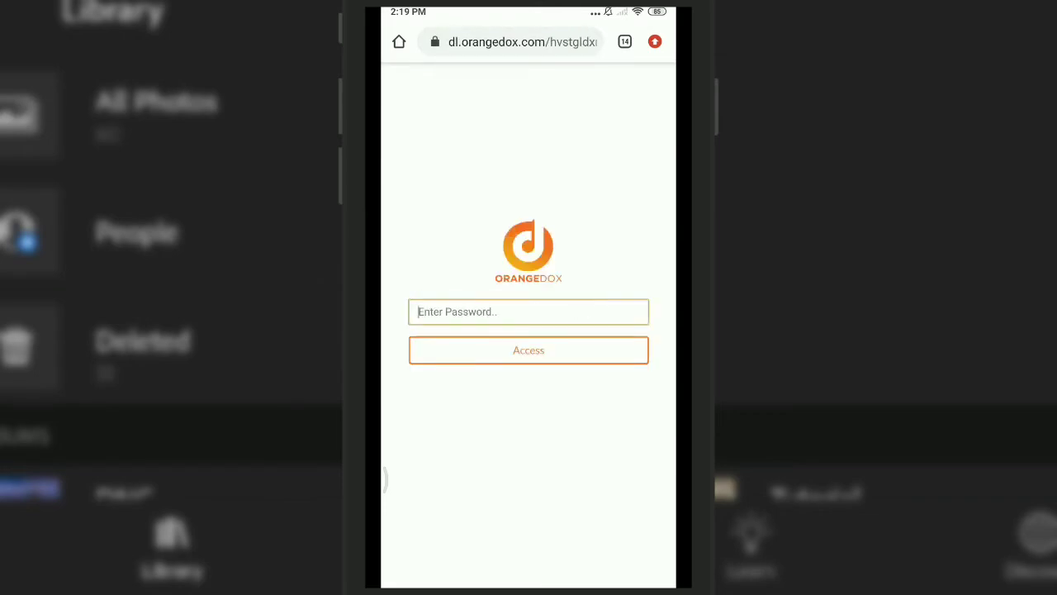
# Step: Unlock the Orangedox page with the password, get Harvest Gold.xmp, and launch Lightroom
pyautogui.write('2')
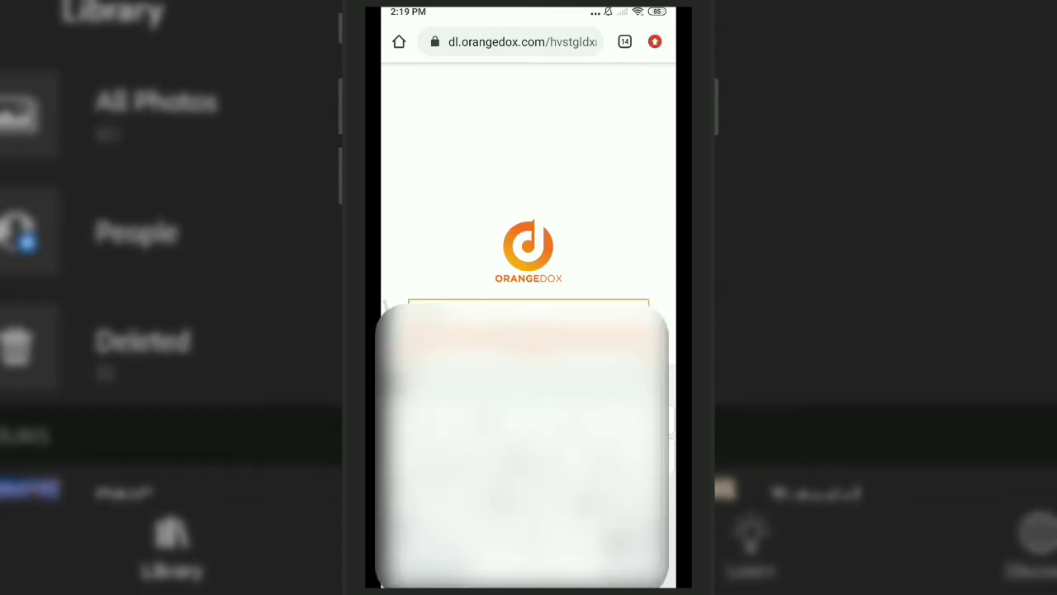
pyautogui.press('Return')
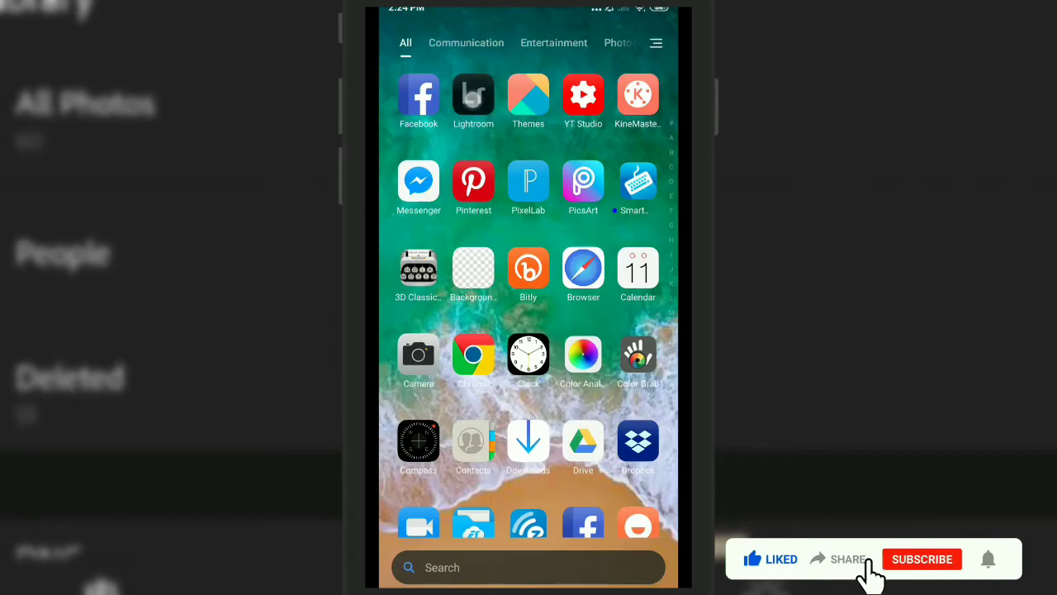
pyautogui.click(473, 95)
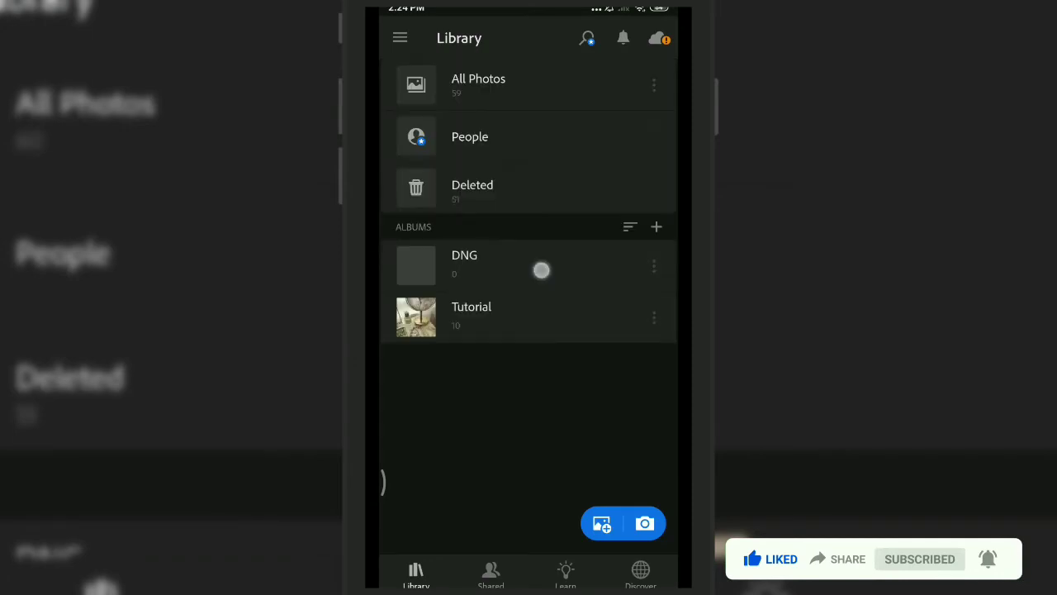
# Step: Add the Harvest Gold DNG from the device into the DNG album
pyautogui.click(541, 270)
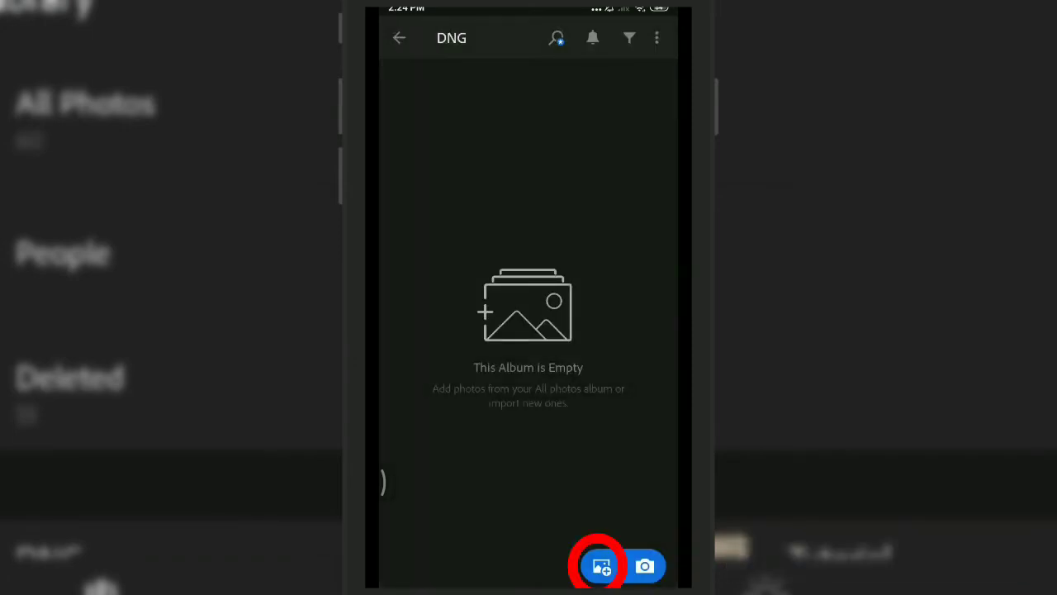
pyautogui.click(594, 567)
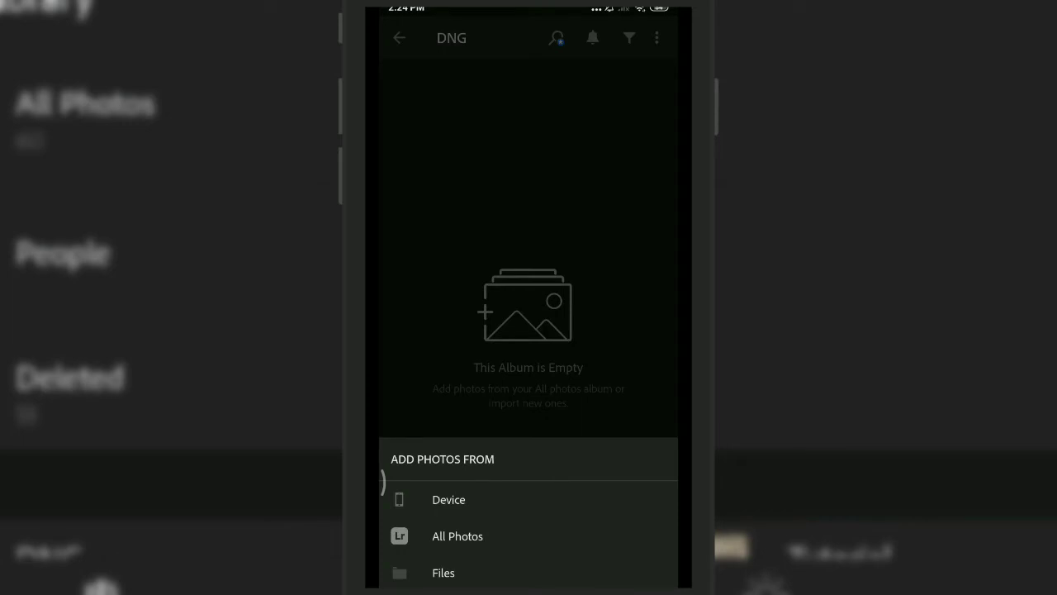
pyautogui.click(613, 499)
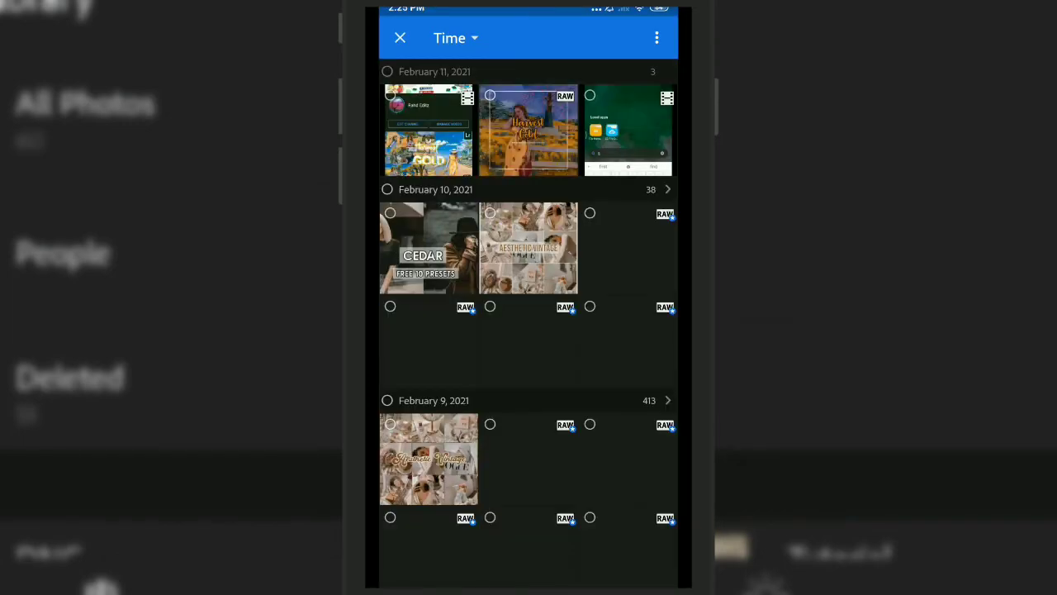
pyautogui.click(529, 130)
pyautogui.click(630, 574)
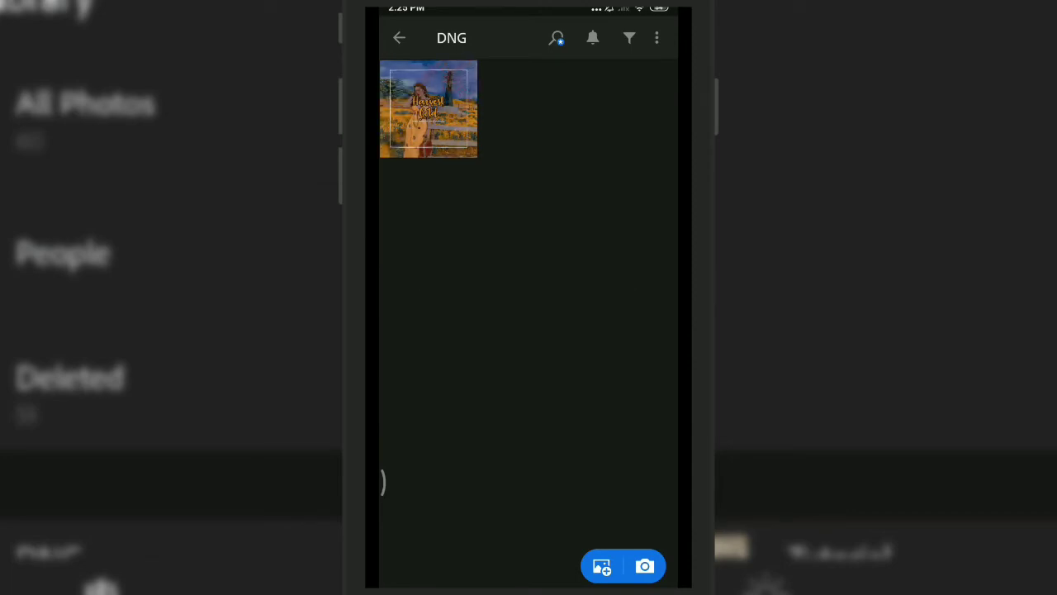
# Step: Copy the Harvest Gold DNG's edit settings and return to the Library
pyautogui.click(428, 108)
pyautogui.click(663, 19)
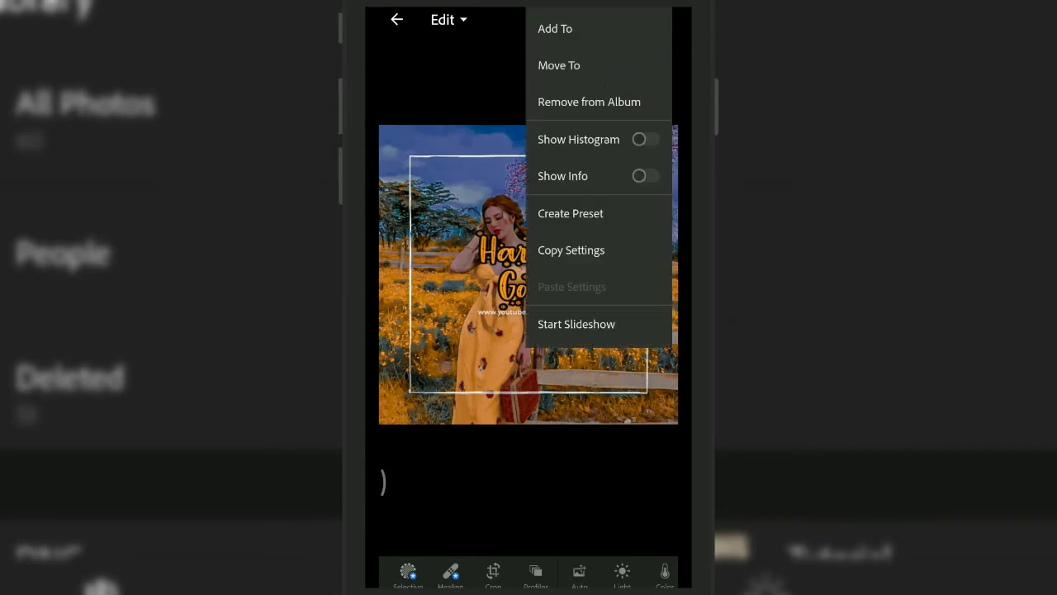
pyautogui.click(571, 249)
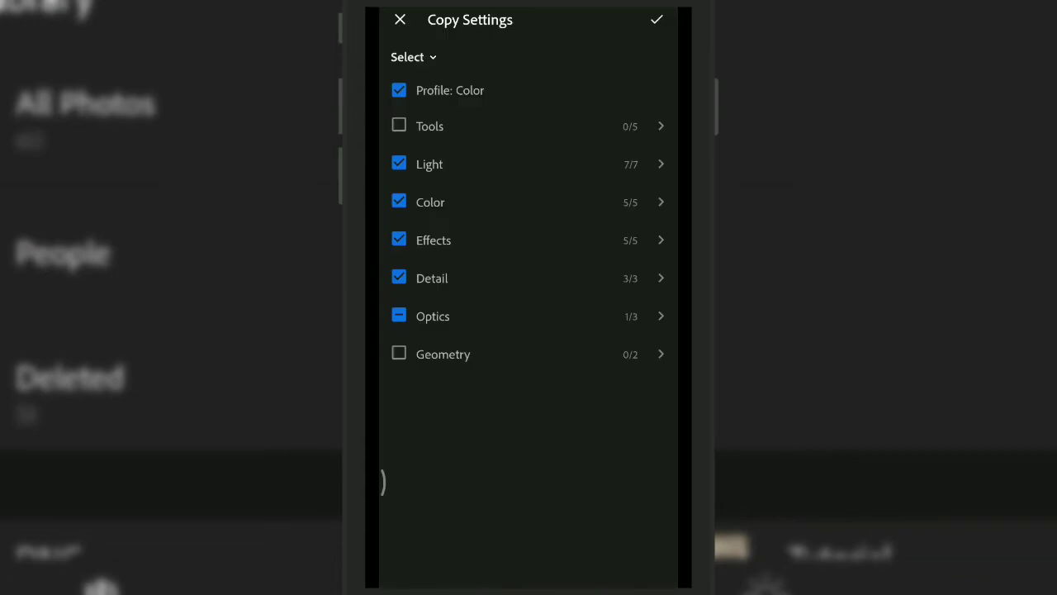
pyautogui.click(656, 23)
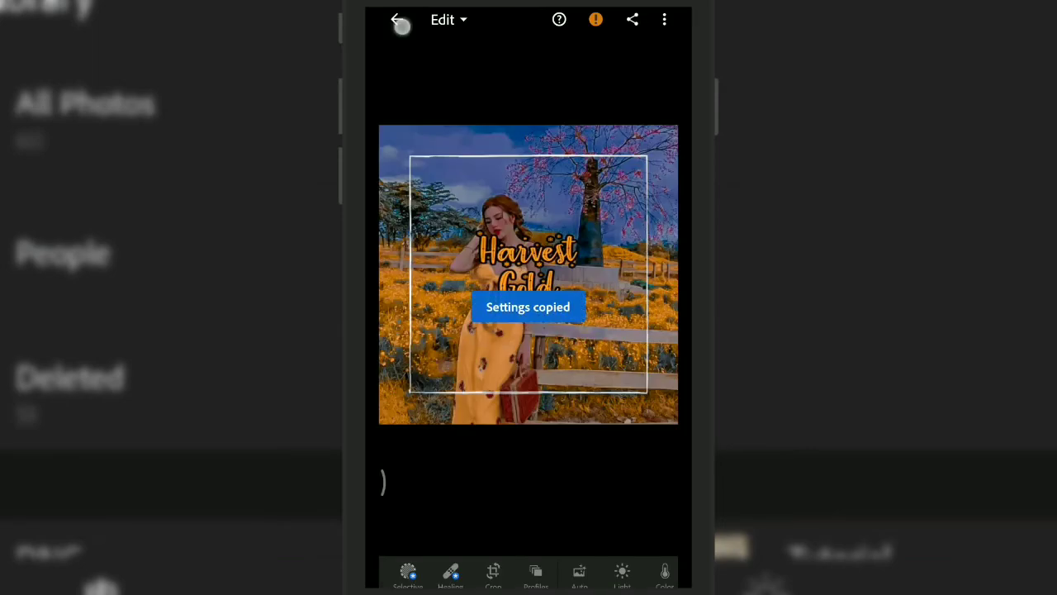
pyautogui.click(398, 21)
pyautogui.click(398, 38)
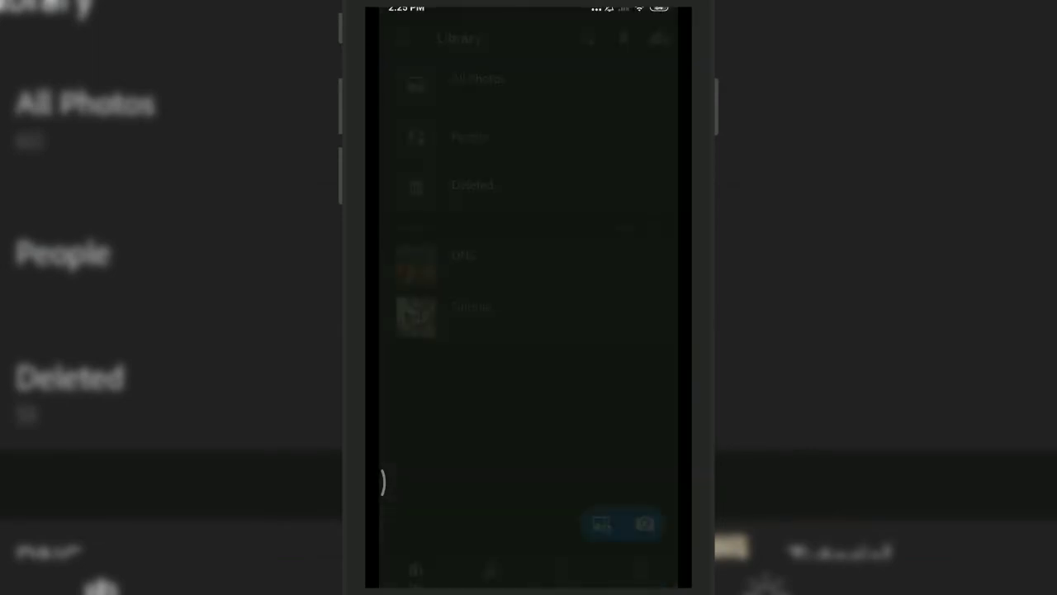
# Step: Trial-paste the Harvest Gold settings on the picnic and ivy-wall photos, undoing both
pyautogui.click(566, 89)
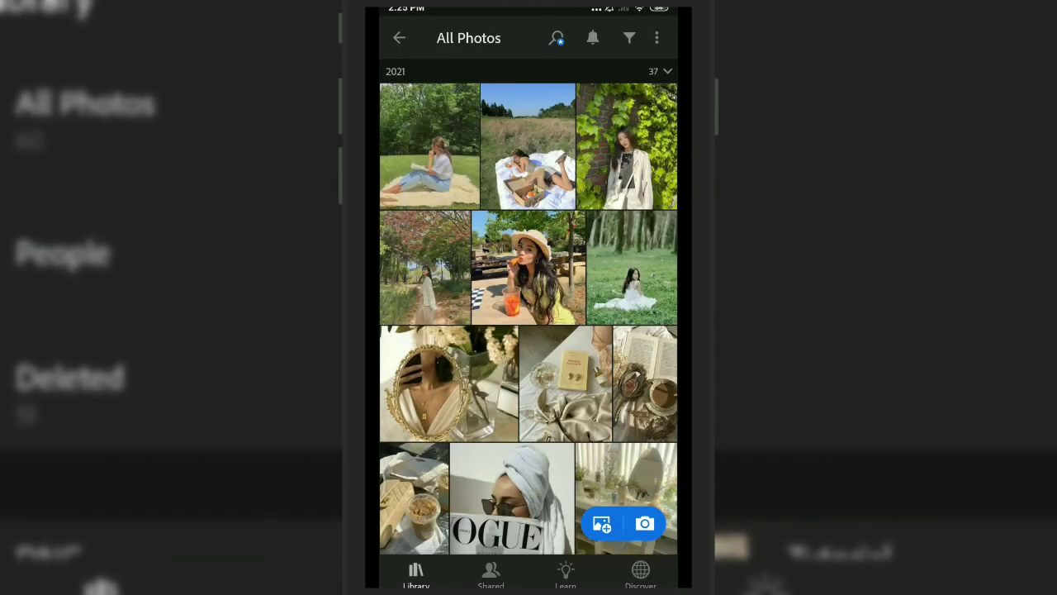
pyautogui.click(429, 146)
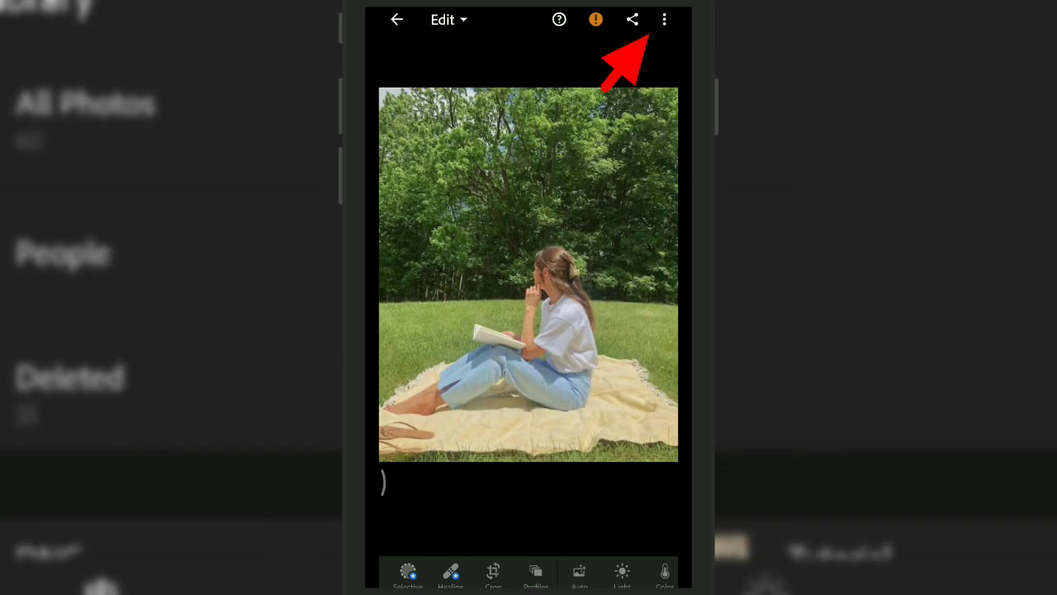
pyautogui.click(664, 19)
pyautogui.click(571, 286)
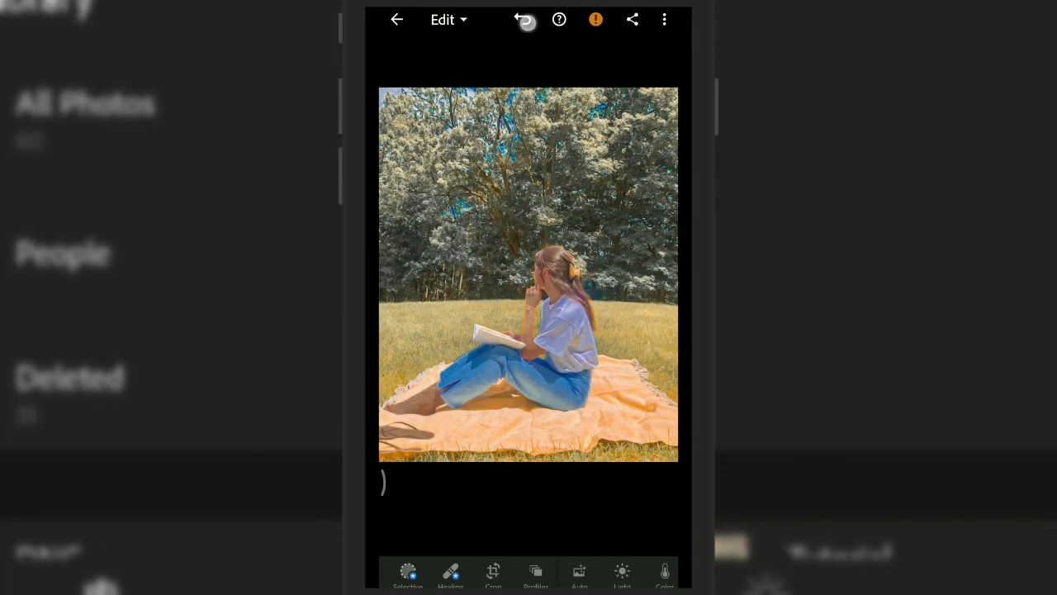
pyautogui.click(524, 20)
pyautogui.moveTo(628, 272); pyautogui.dragTo(430, 273)
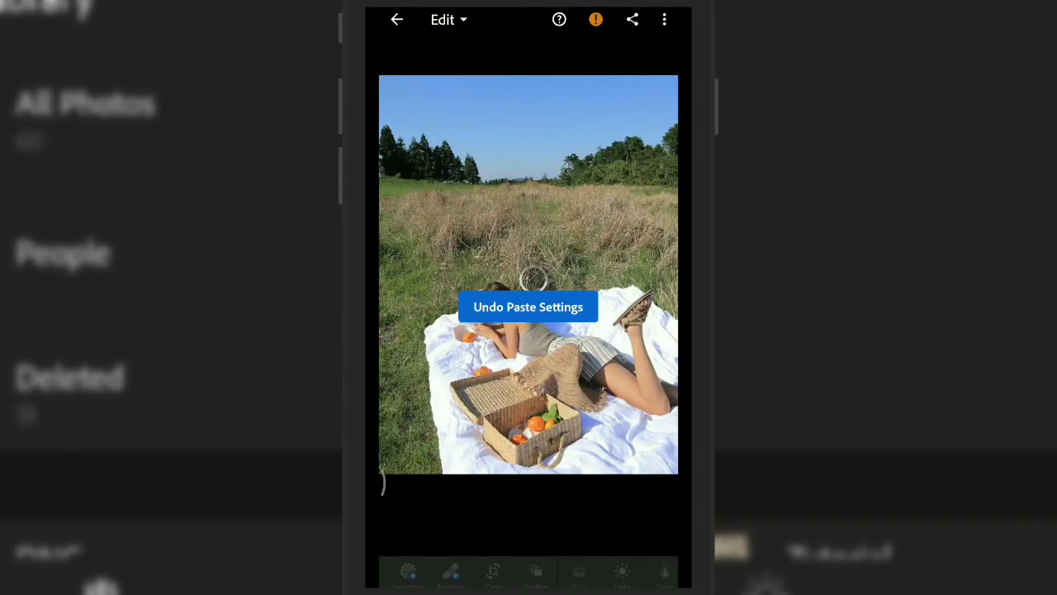
pyautogui.moveTo(628, 272); pyautogui.dragTo(429, 273)
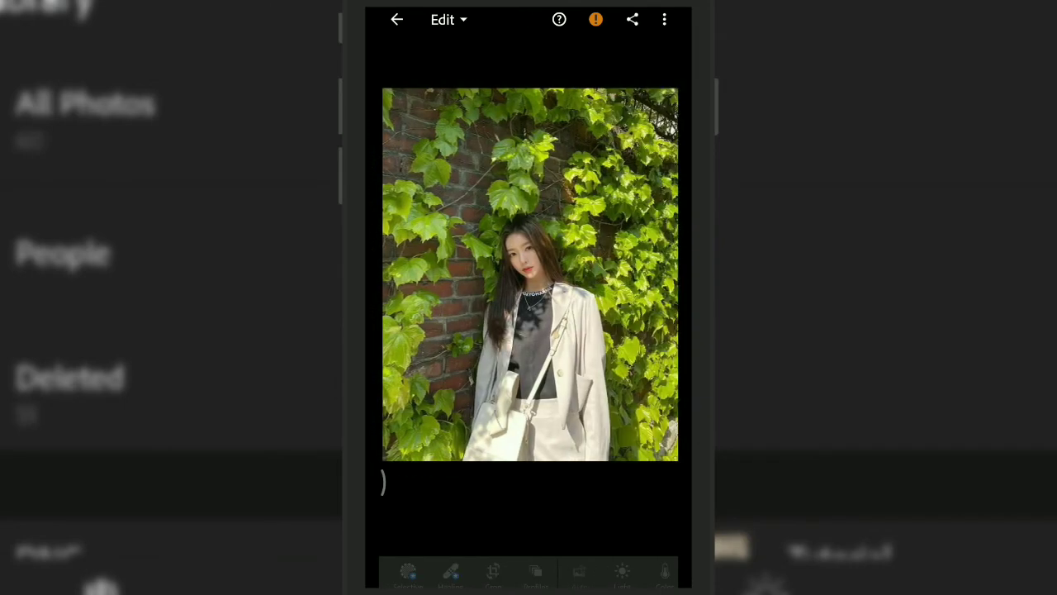
pyautogui.click(664, 19)
pyautogui.click(571, 287)
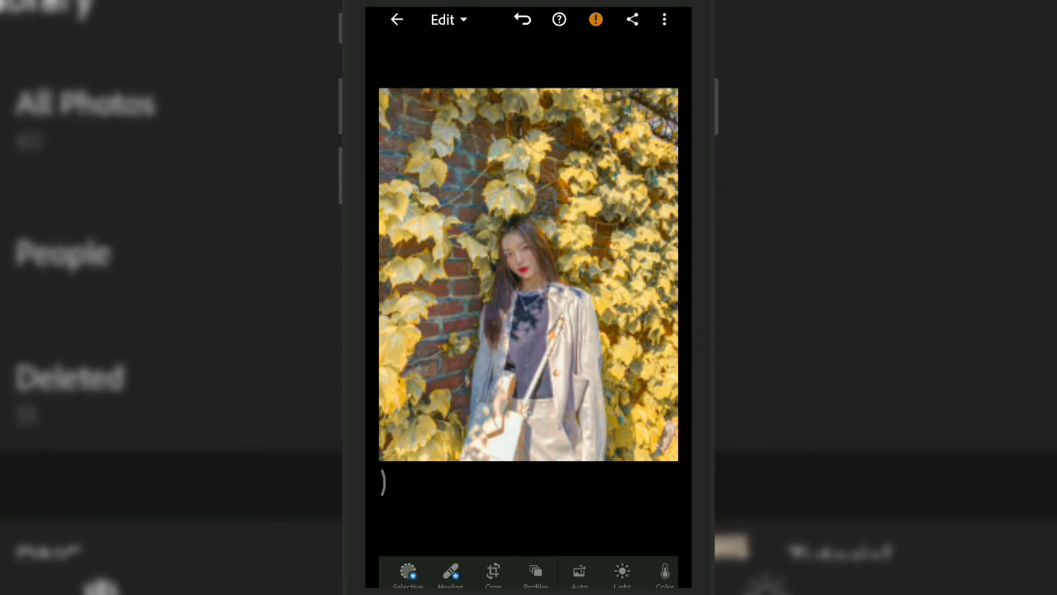
pyautogui.click(521, 19)
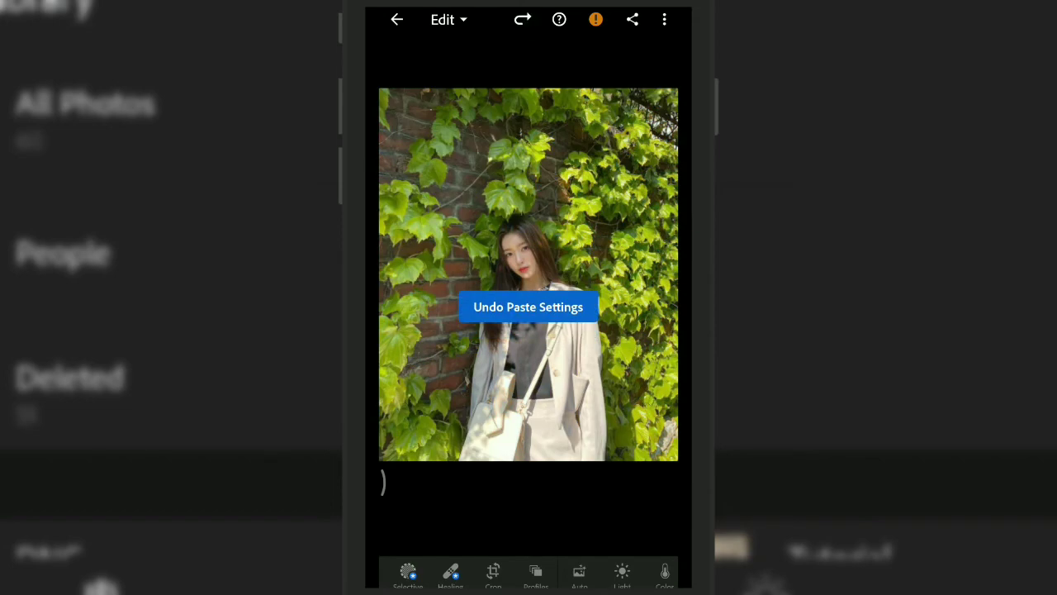
# Step: Paste the Harvest Gold settings onto the blossom-lined path photo and compare with Before
pyautogui.moveTo(628, 273); pyautogui.dragTo(429, 272)
pyautogui.click(664, 19)
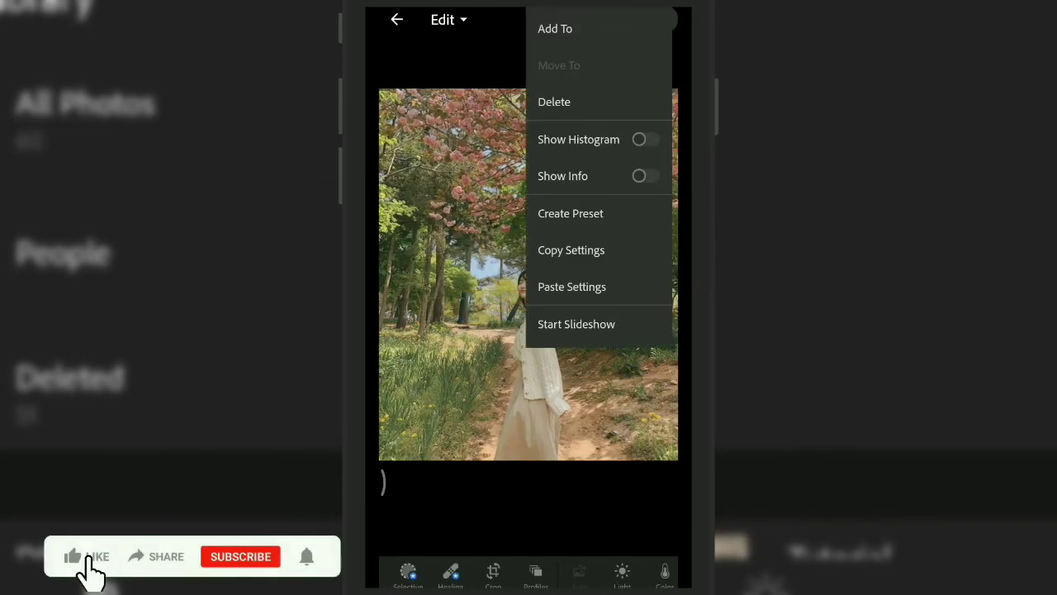
pyautogui.click(571, 286)
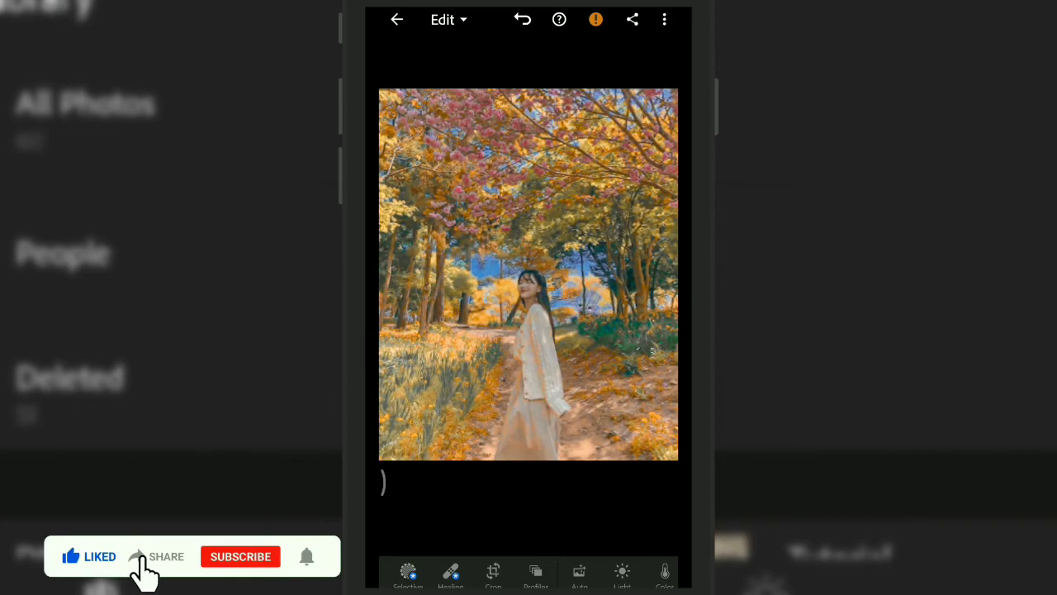
pyautogui.moveTo(529, 272); pyautogui.dragTo(529, 273)
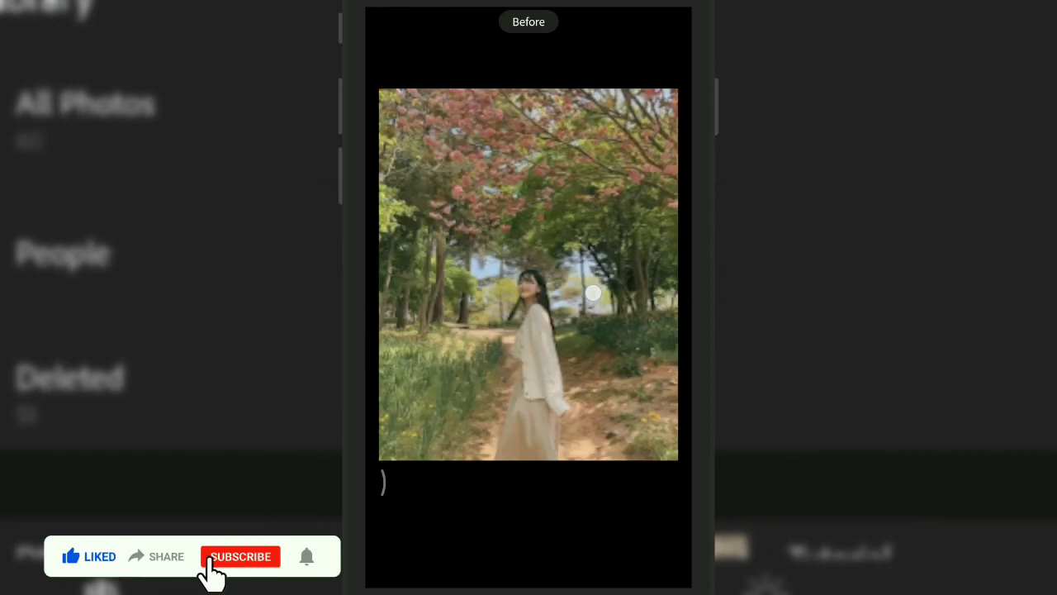
pyautogui.moveTo(585, 309); pyautogui.dragTo(586, 309)
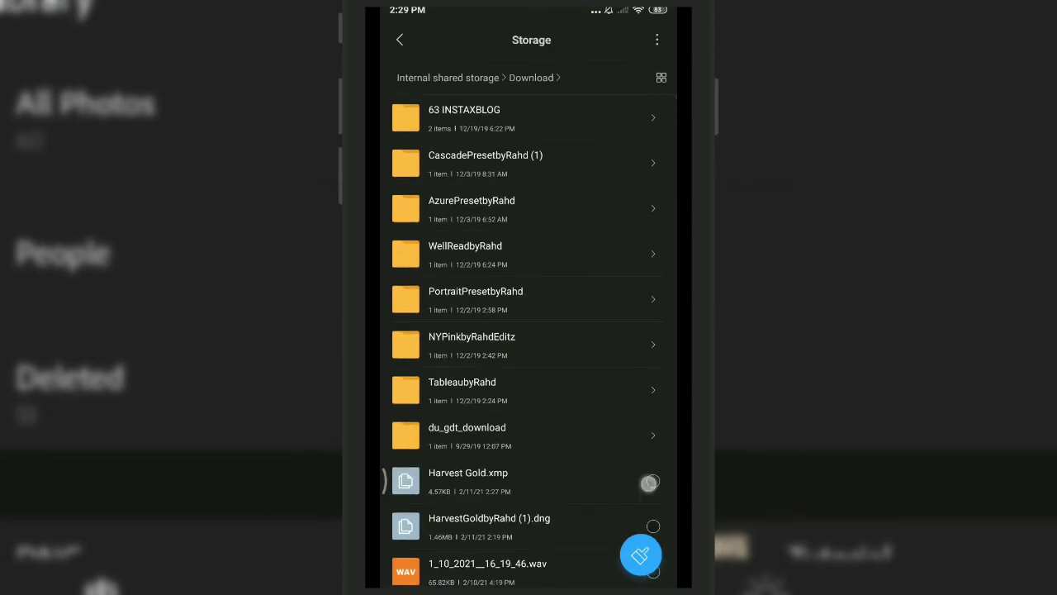
# Step: Start moving Harvest Gold.xmp and browse internal storage to Android/data
pyautogui.click(503, 568)
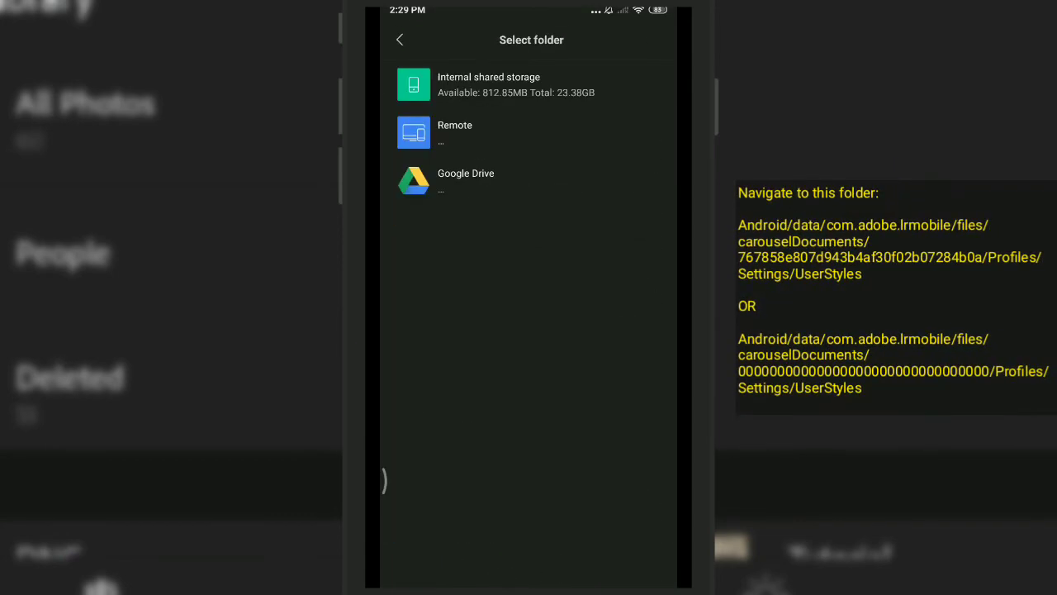
pyautogui.click(489, 85)
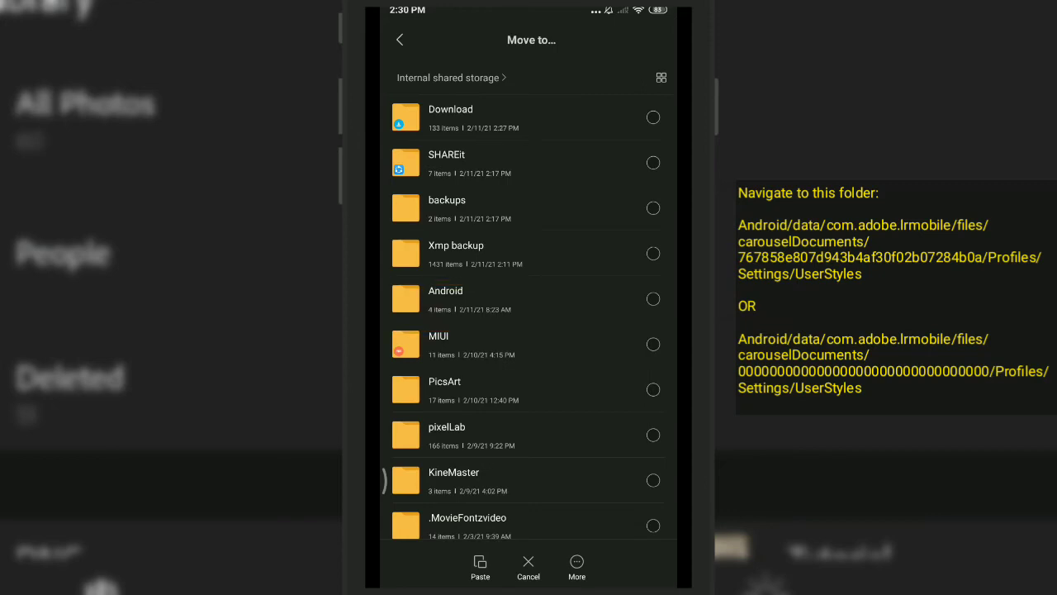
pyautogui.click(532, 304)
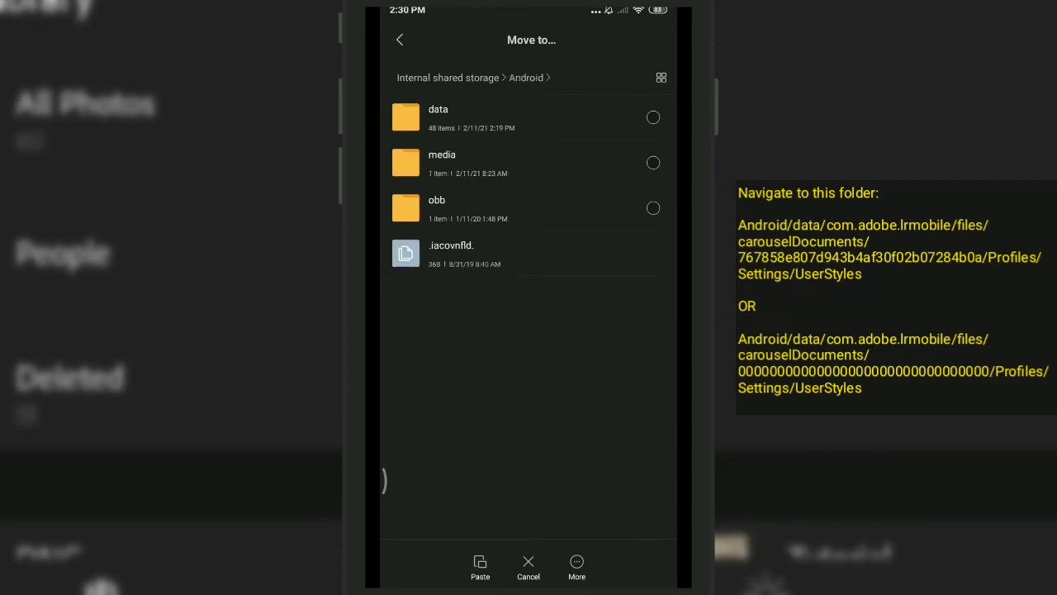
pyautogui.click(528, 120)
pyautogui.scroll(-2, 656, 323)
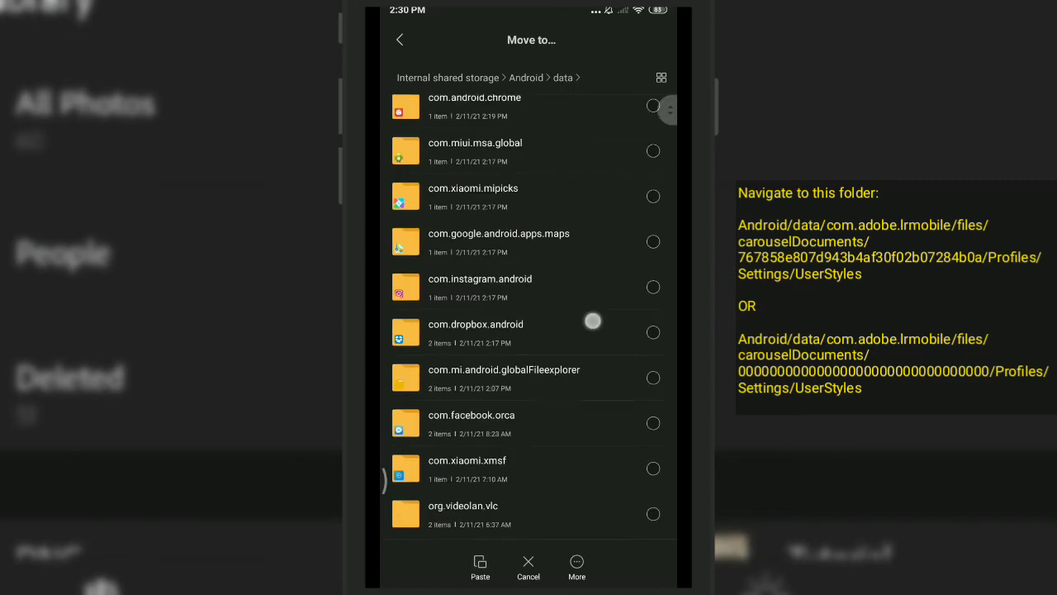
pyautogui.scroll(-3, 656, 323)
pyautogui.scroll(-3, 602, 314)
pyautogui.scroll(-3, 604, 325)
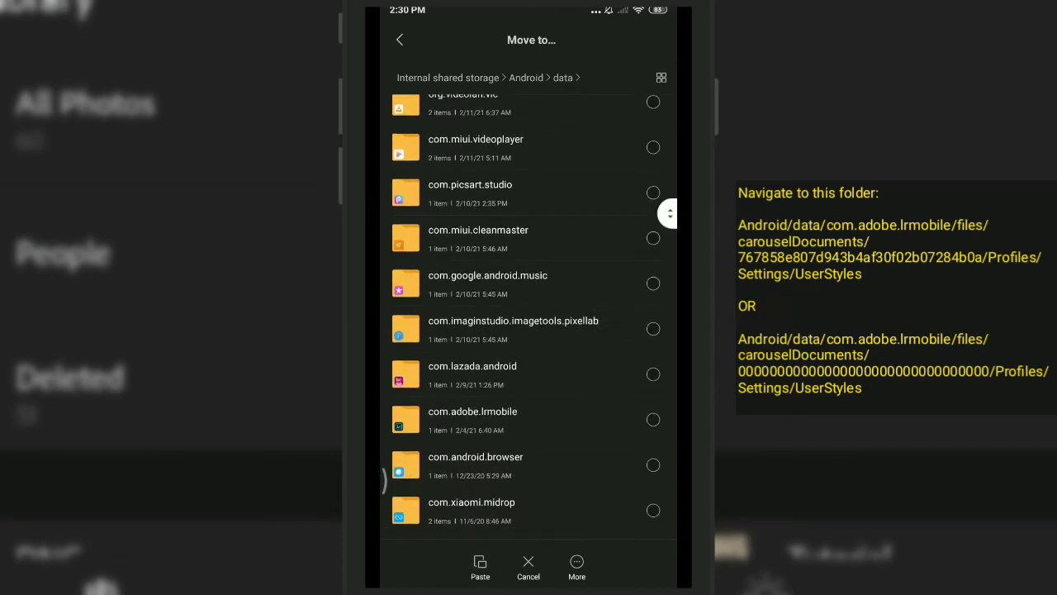
# Step: Paste Harvest Gold.xmp into com.adobe.lrmobile's Profiles/Settings/UserStyles folder
pyautogui.click(609, 425)
pyautogui.click(501, 124)
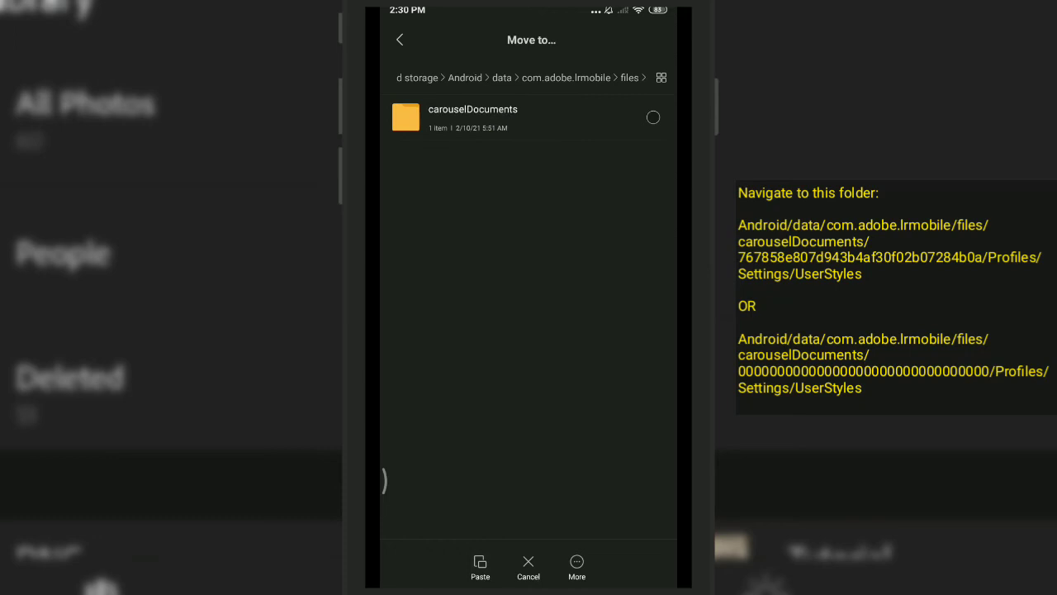
pyautogui.click(533, 125)
pyautogui.click(503, 118)
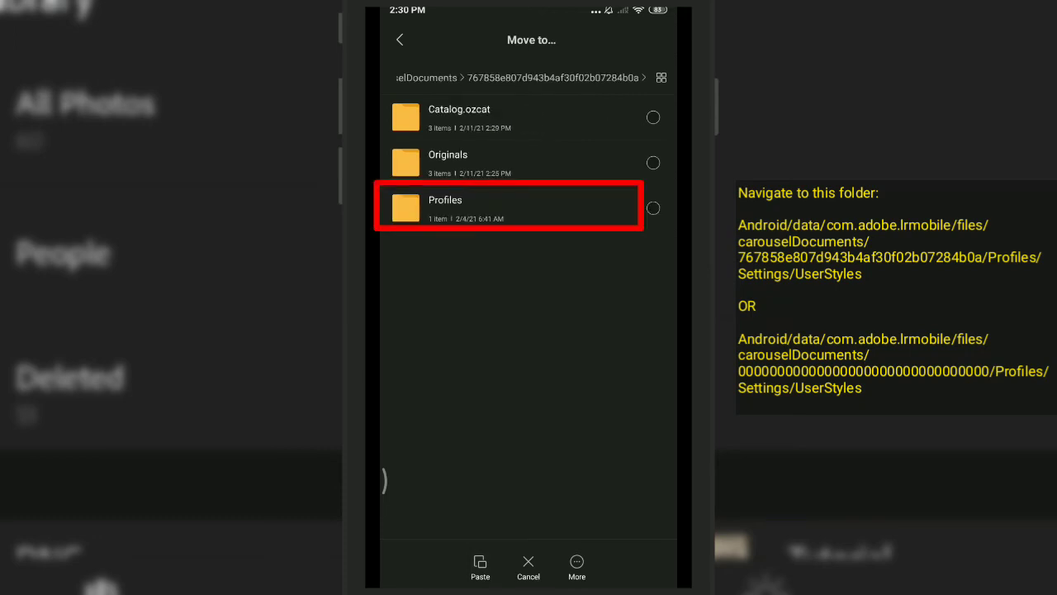
pyautogui.click(505, 221)
pyautogui.click(496, 117)
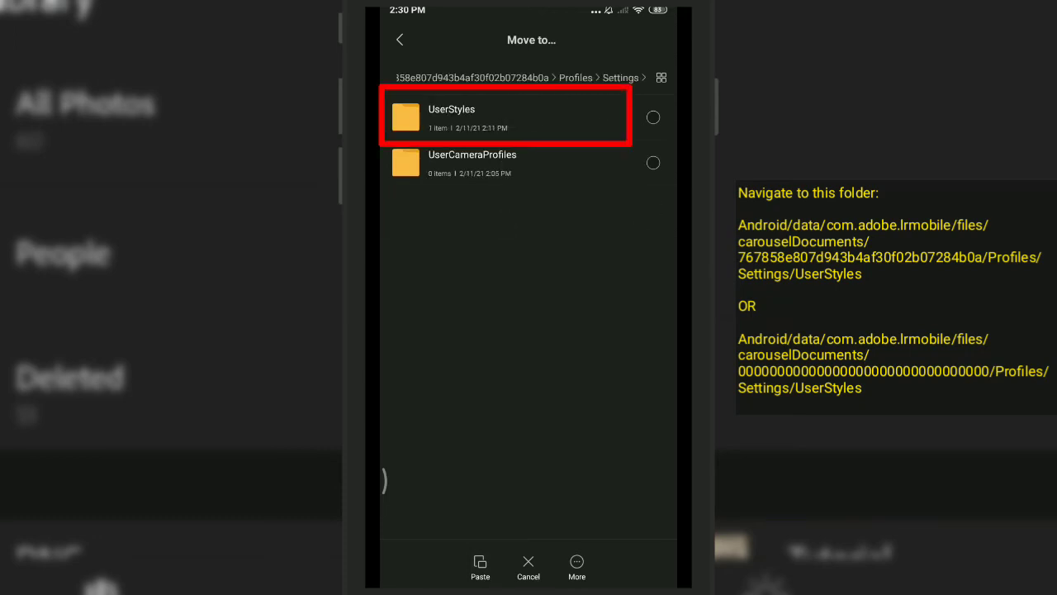
pyautogui.click(521, 109)
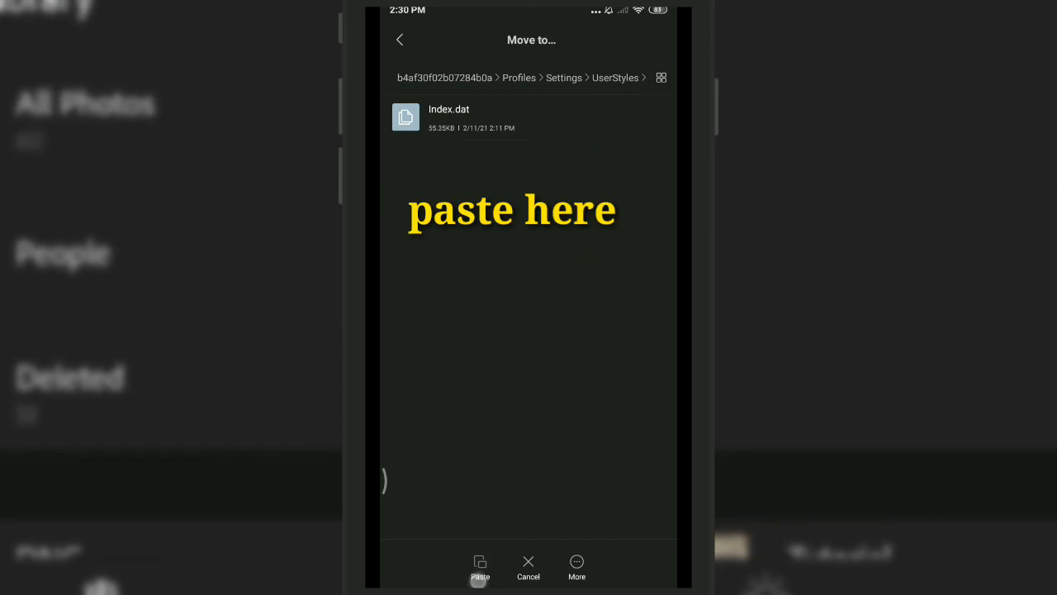
pyautogui.click(479, 568)
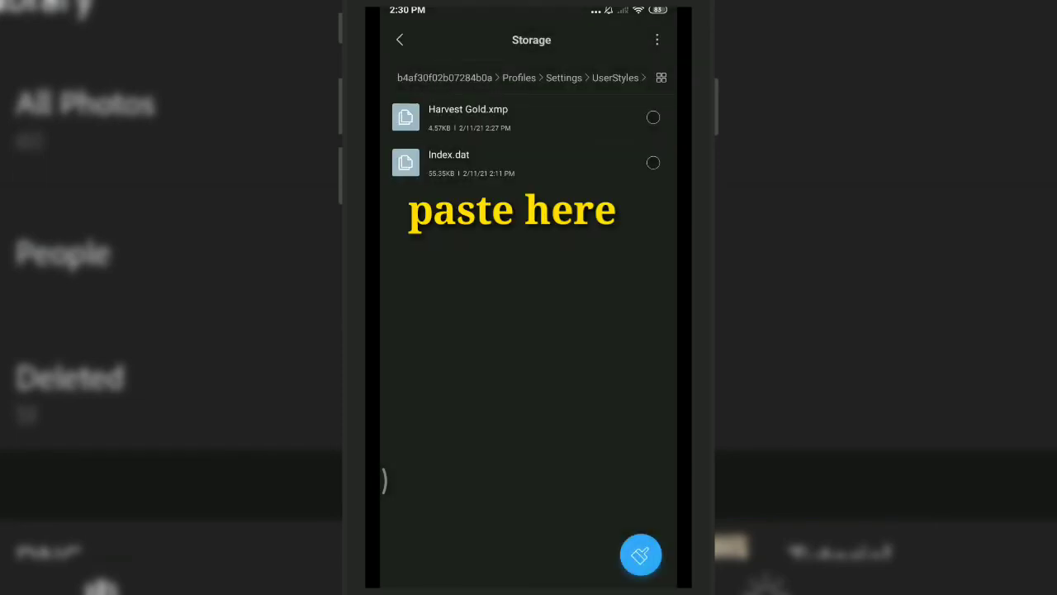